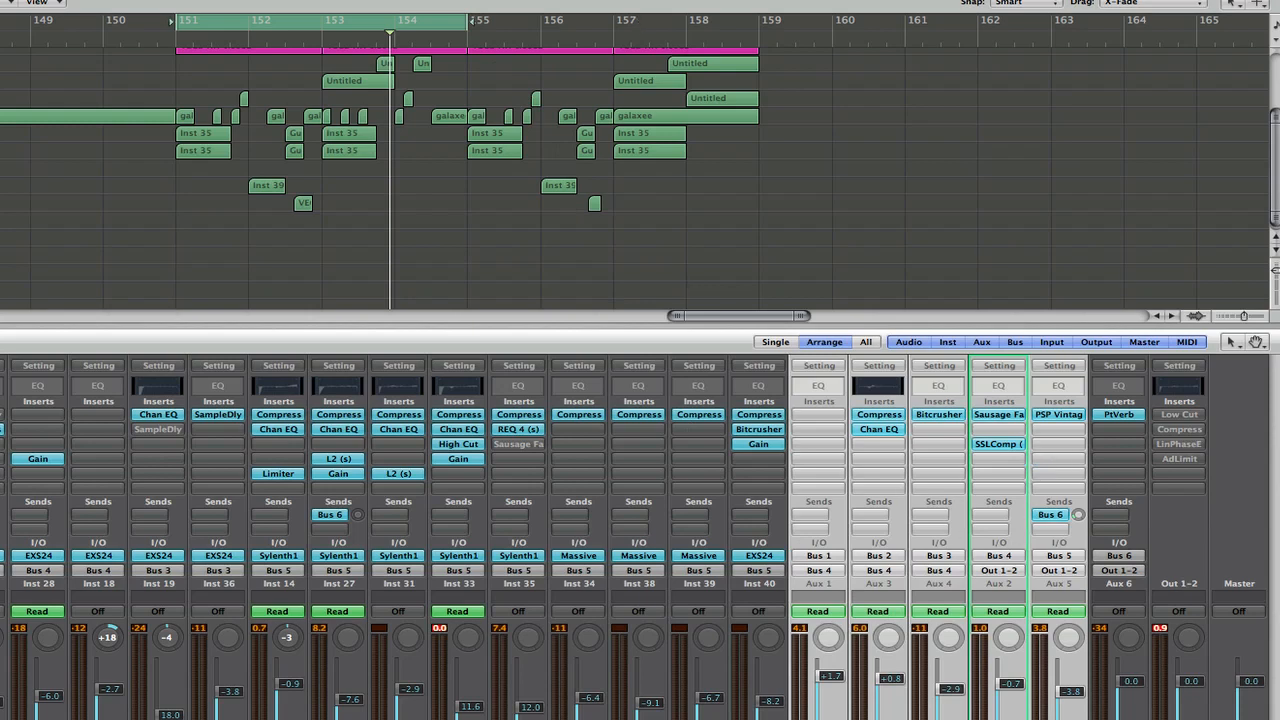
Select the Out 1-2 channel strip and play the looped section to check the output's peak level.
key(space)
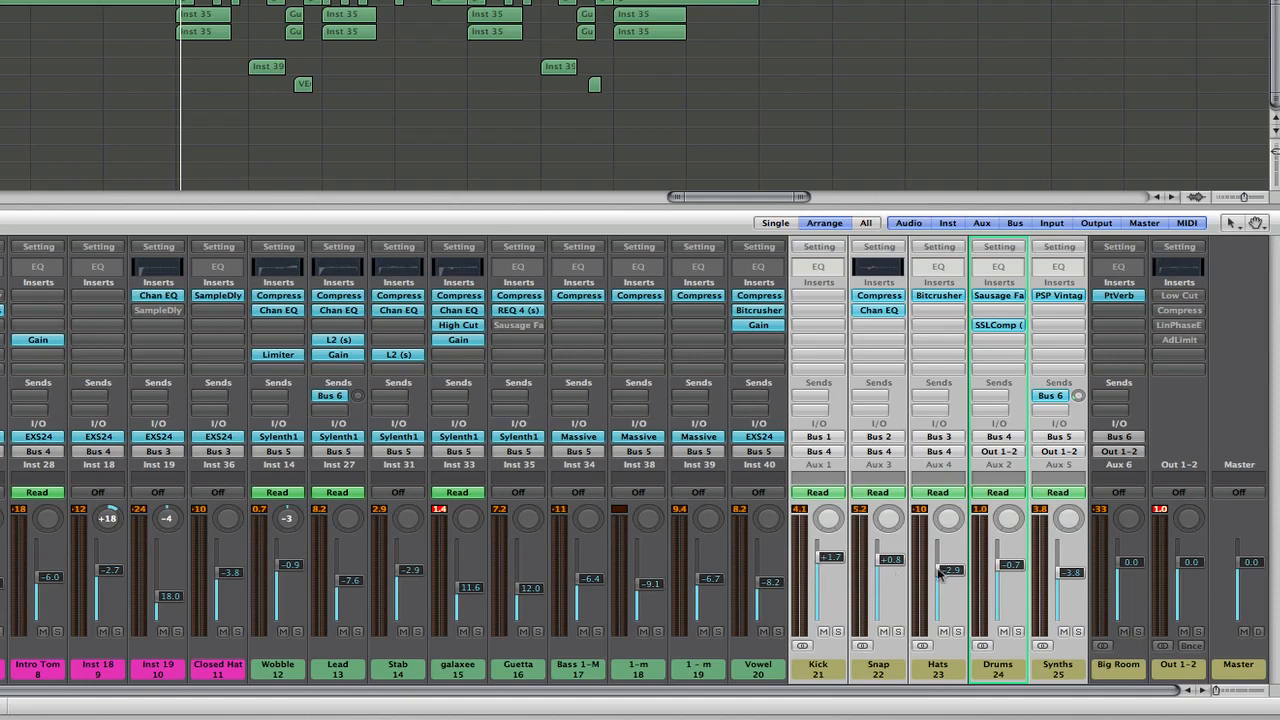
click(1190, 670)
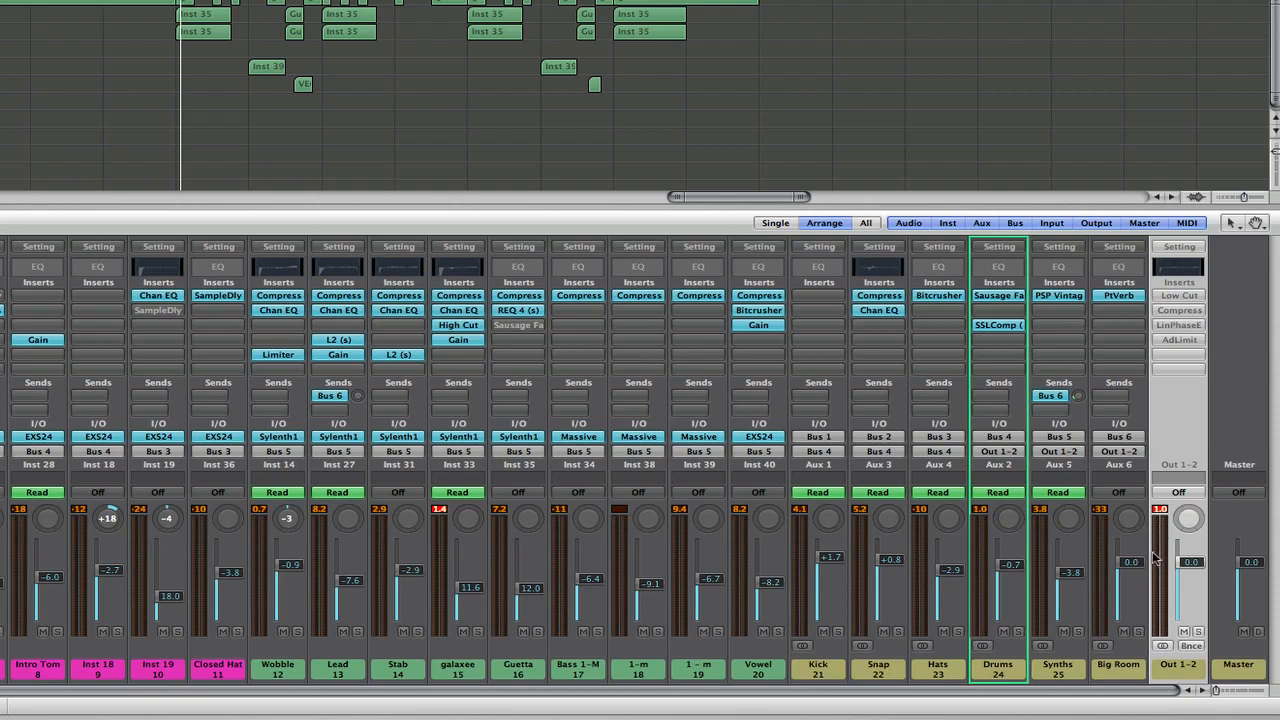
key(space)
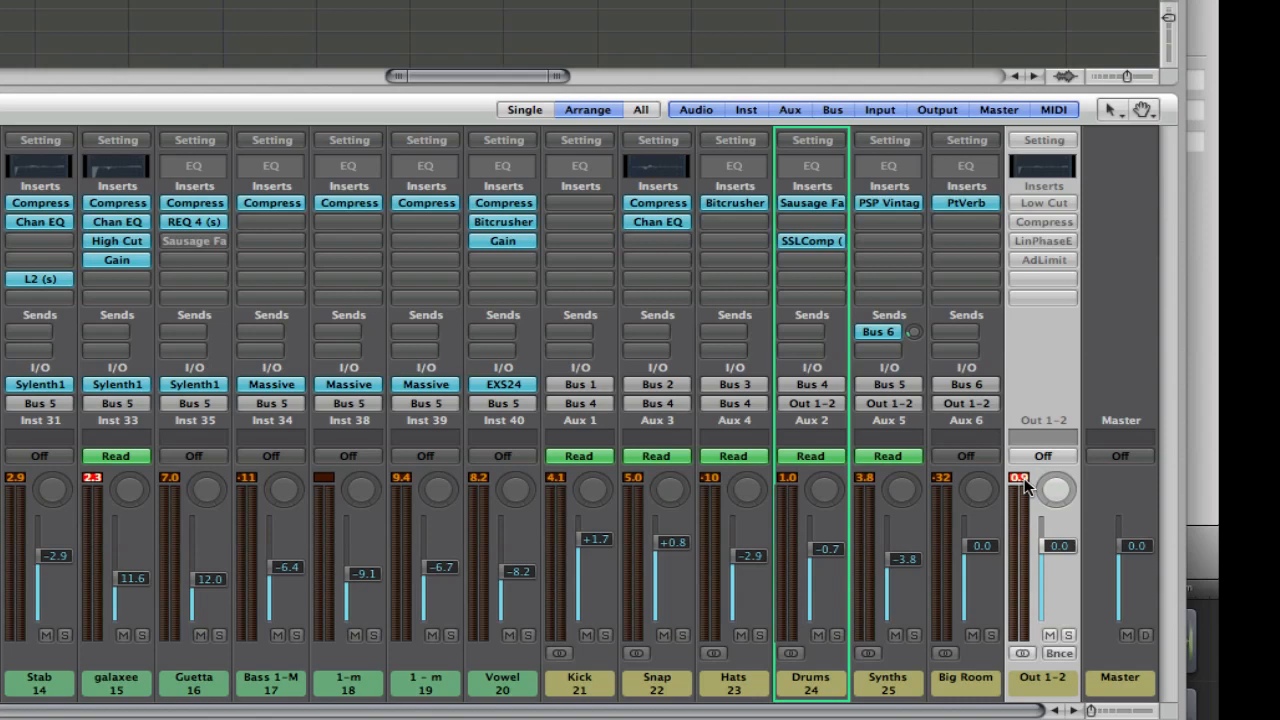
Lower the Kick, Snap, Hats, Drums and Synths bus faders together during playback, bringing Synths to -7.6 dB, and reset the output's peak indicator.
click(572, 688)
drag(648, 688, 882, 686)
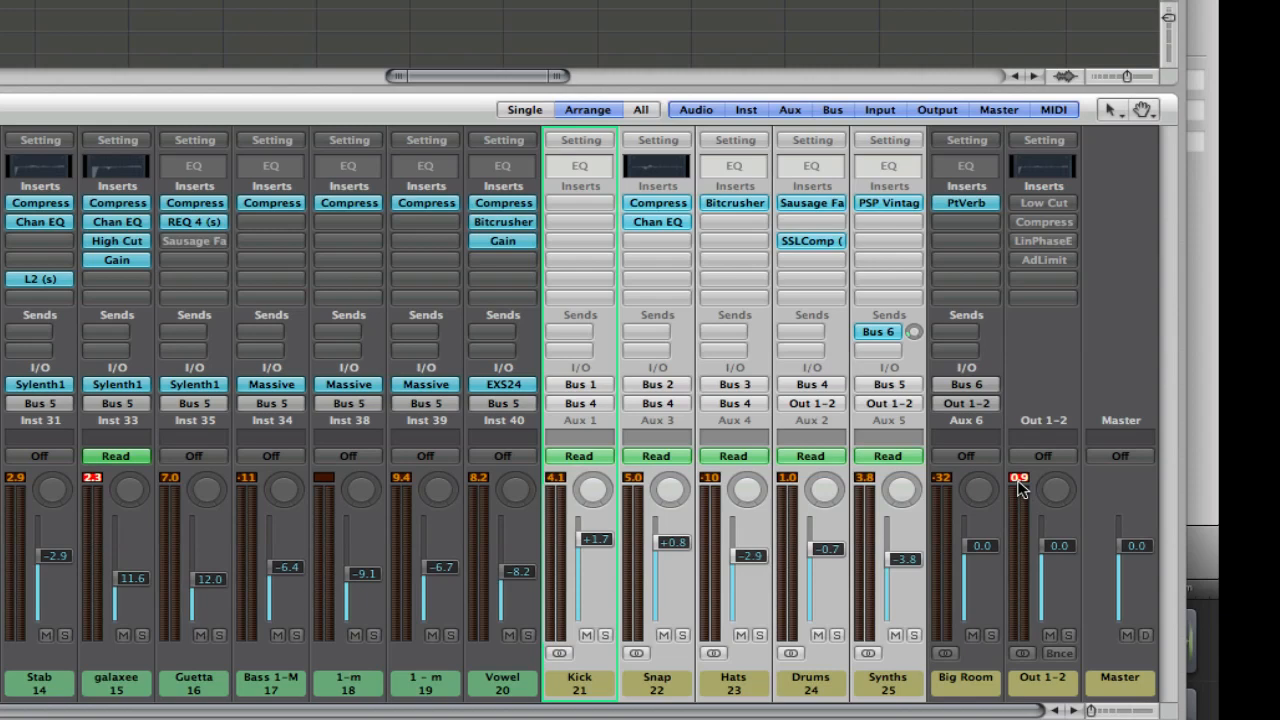
click(1018, 481)
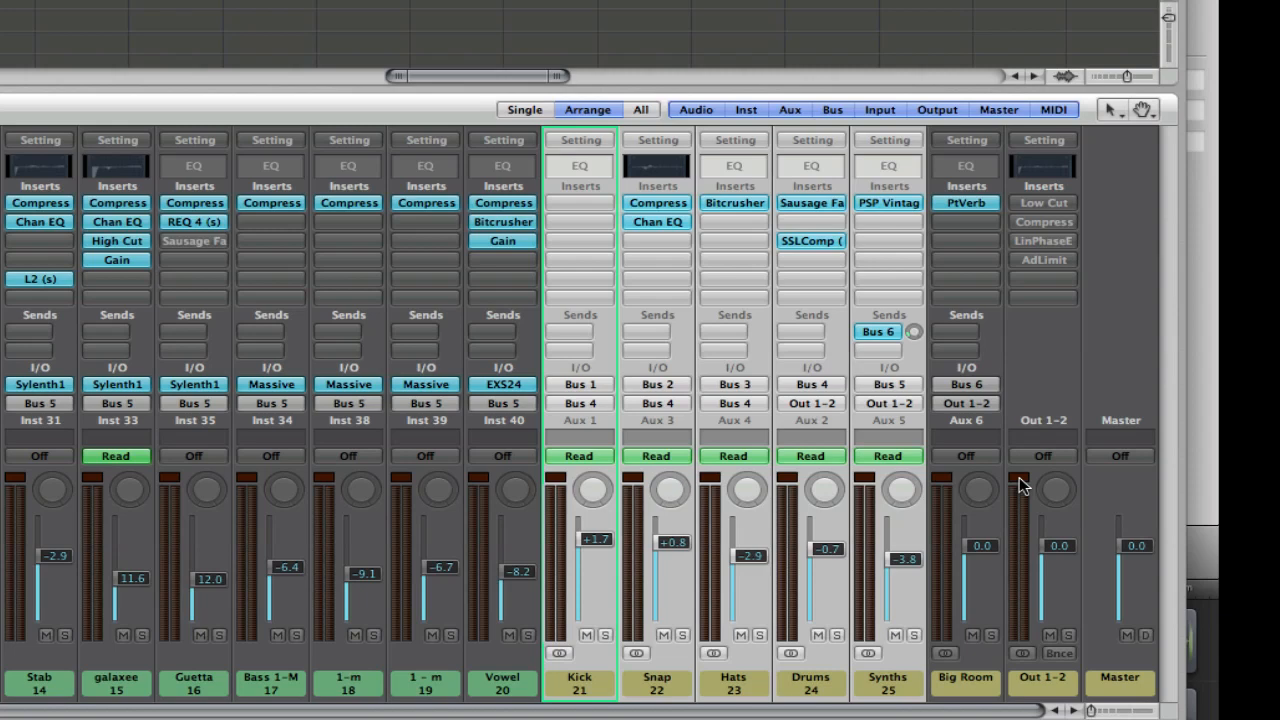
key(space)
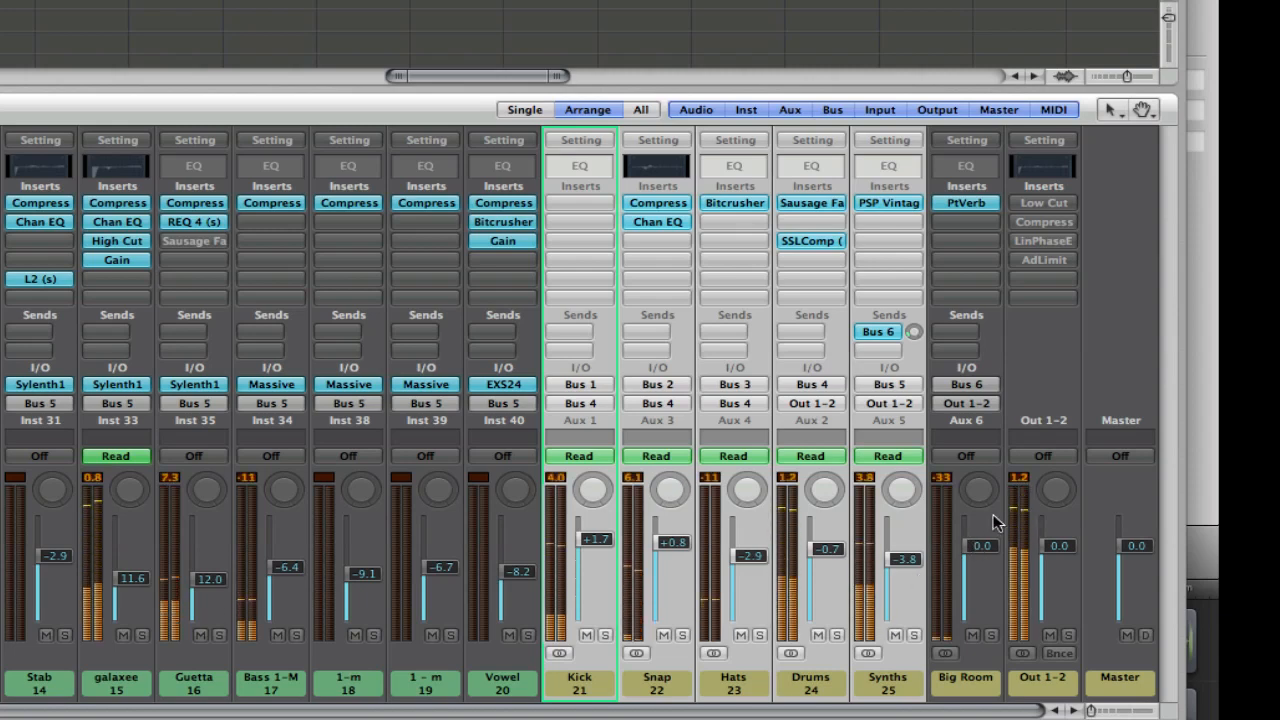
drag(902, 563, 905, 576)
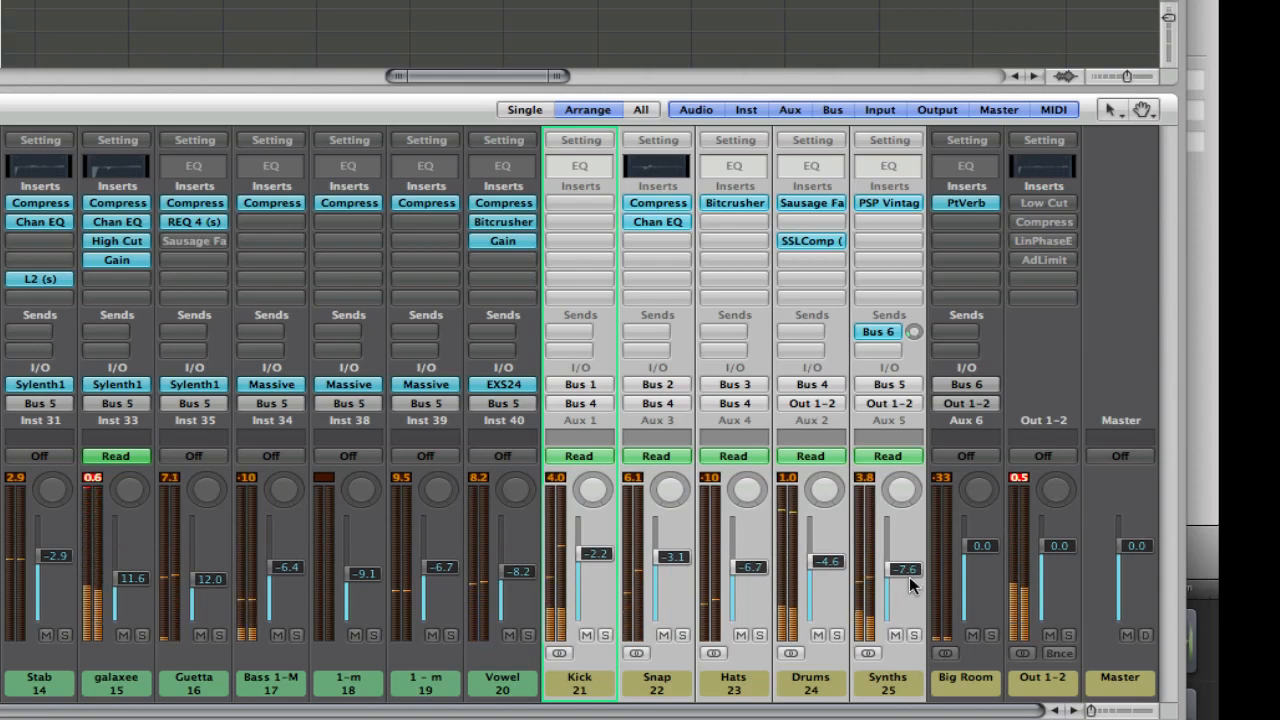
click(1016, 479)
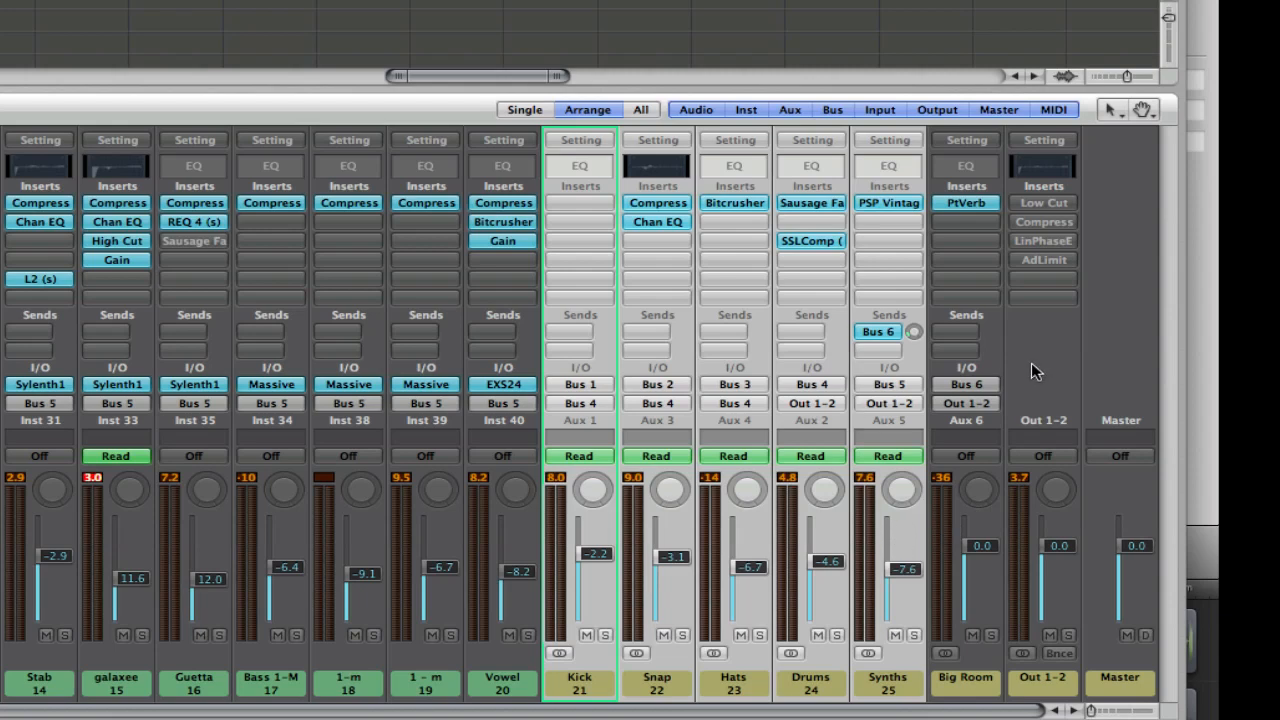
Take the Low Cut insert on Output 1-2 out of bypass and close its plug-in window.
click(1060, 317)
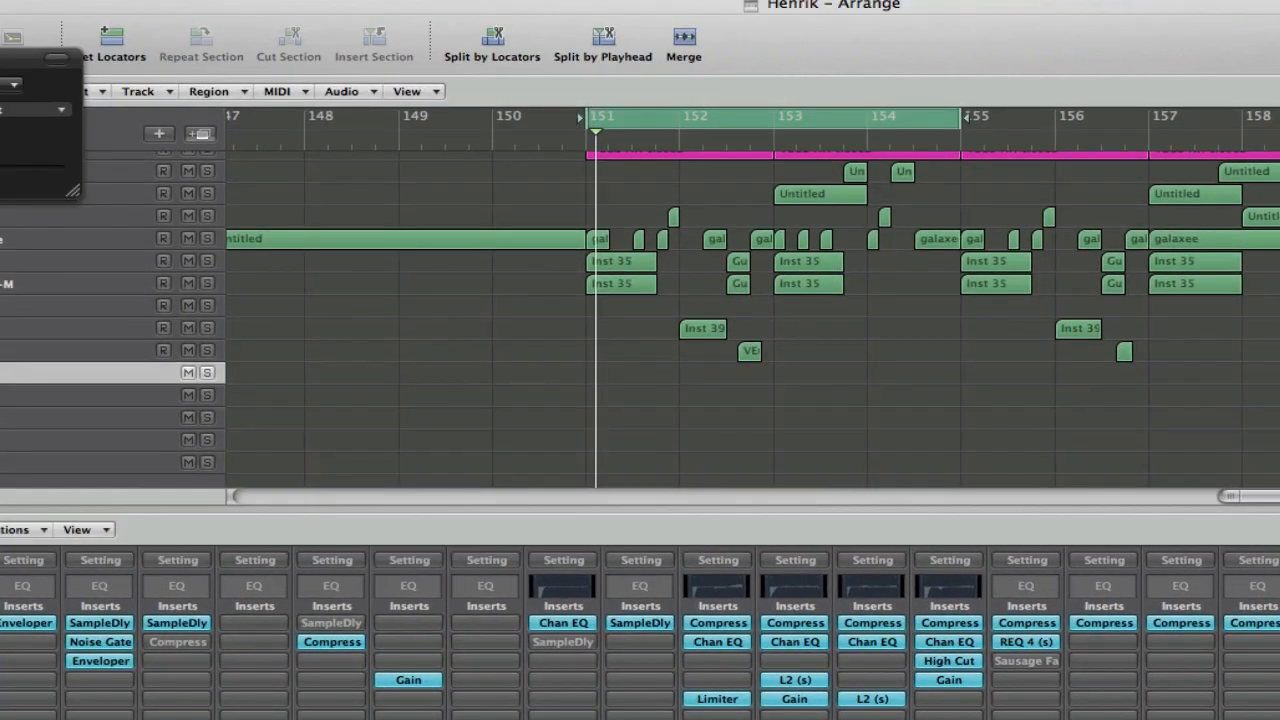
drag(0, 57, 769, 252)
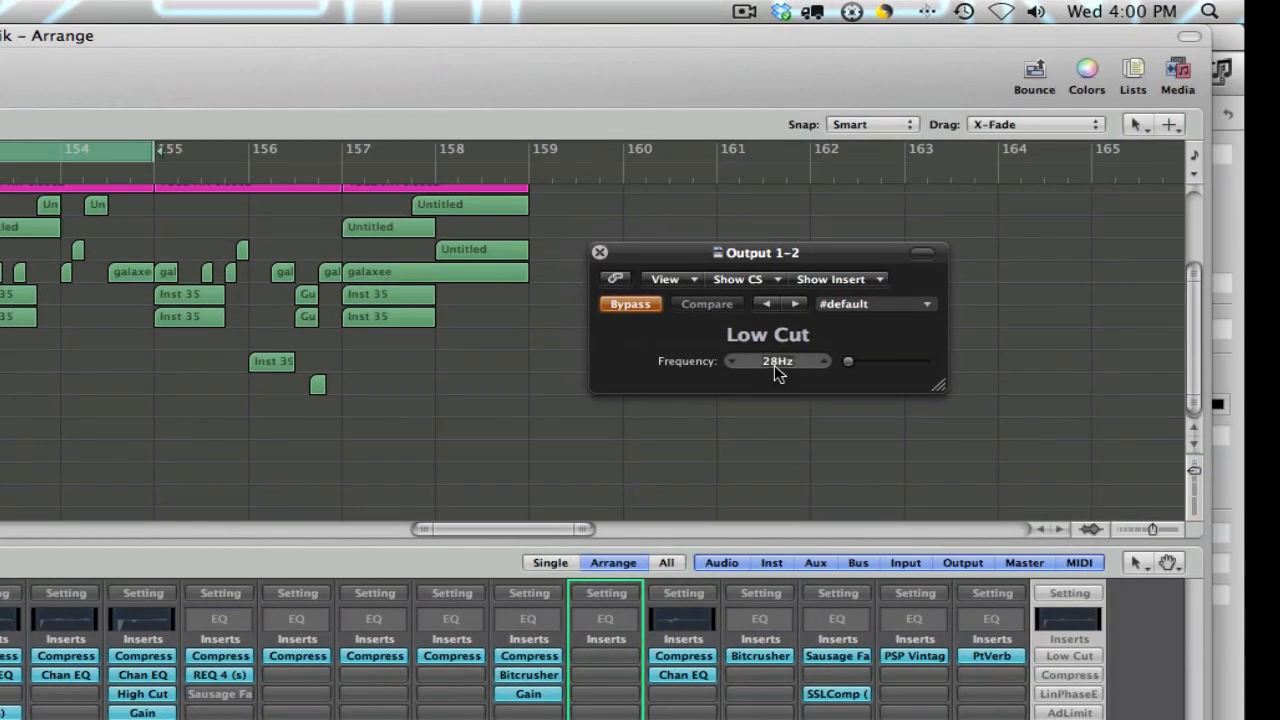
click(628, 304)
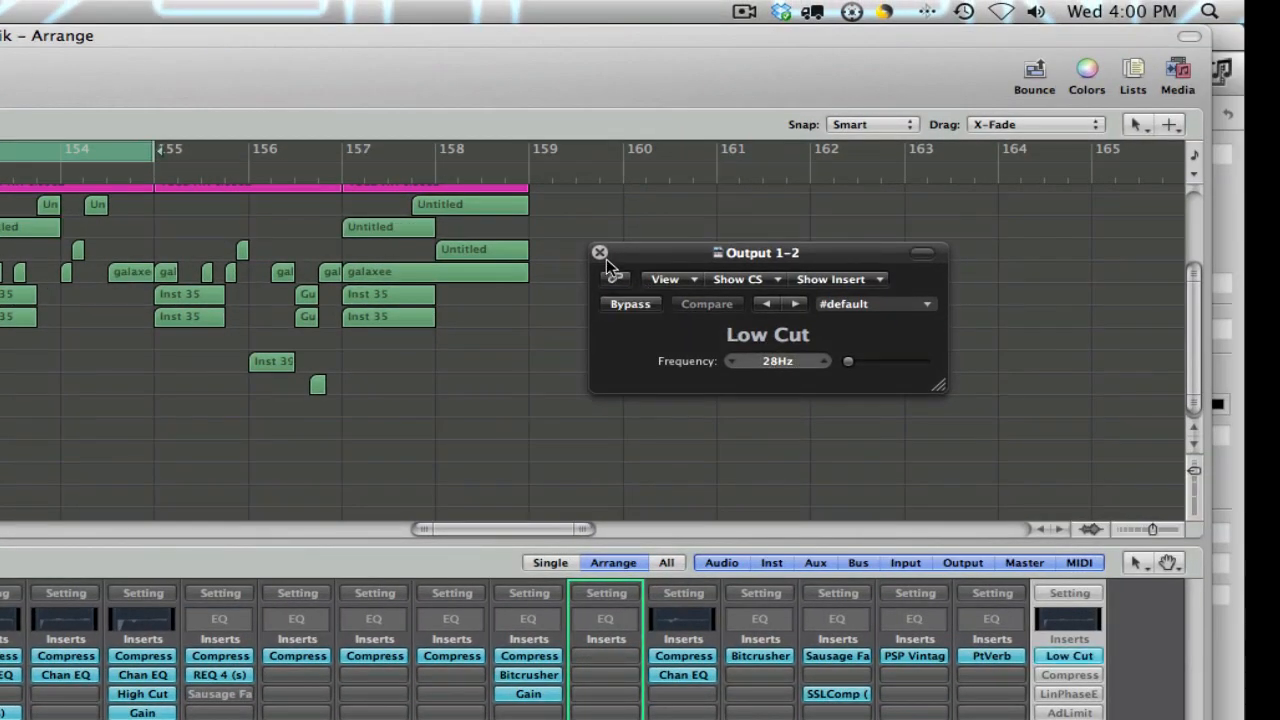
click(600, 253)
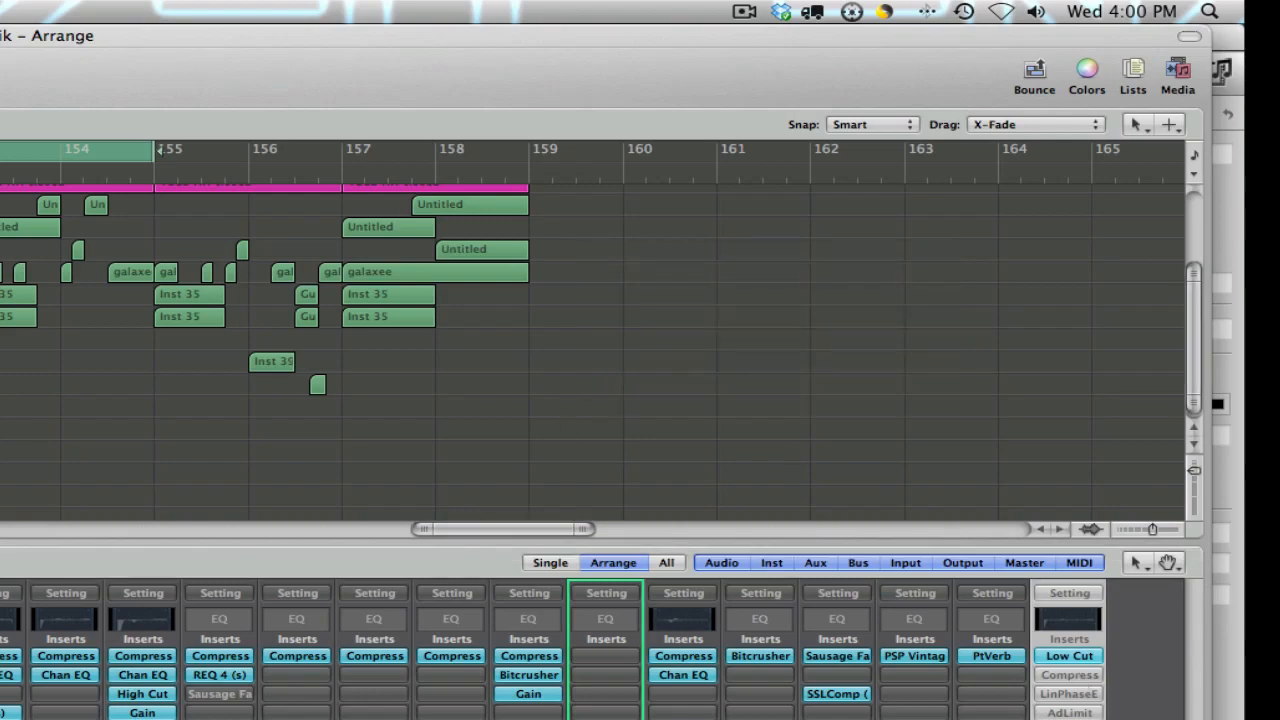
Take the Compressor on Output 1-2 out of bypass, try knee values of 0.0 and 1.0, and settle the knee at 0.8.
drag(0, 480, 822, 247)
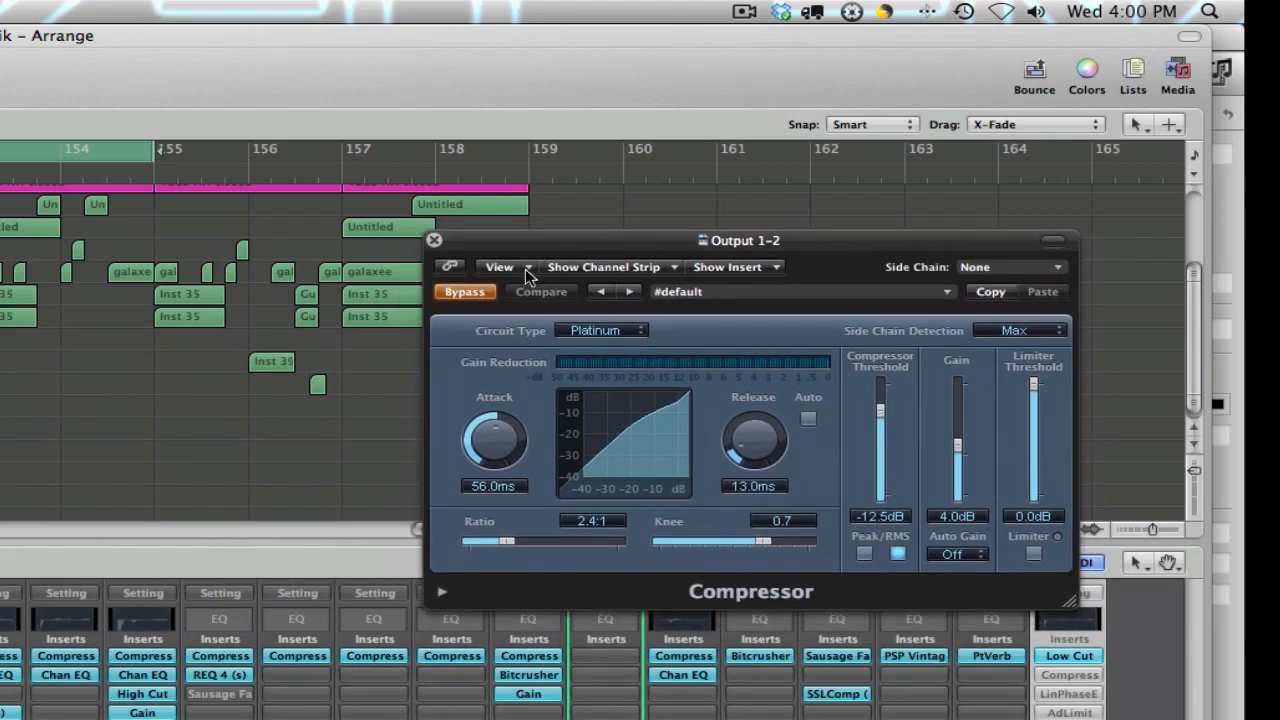
click(464, 295)
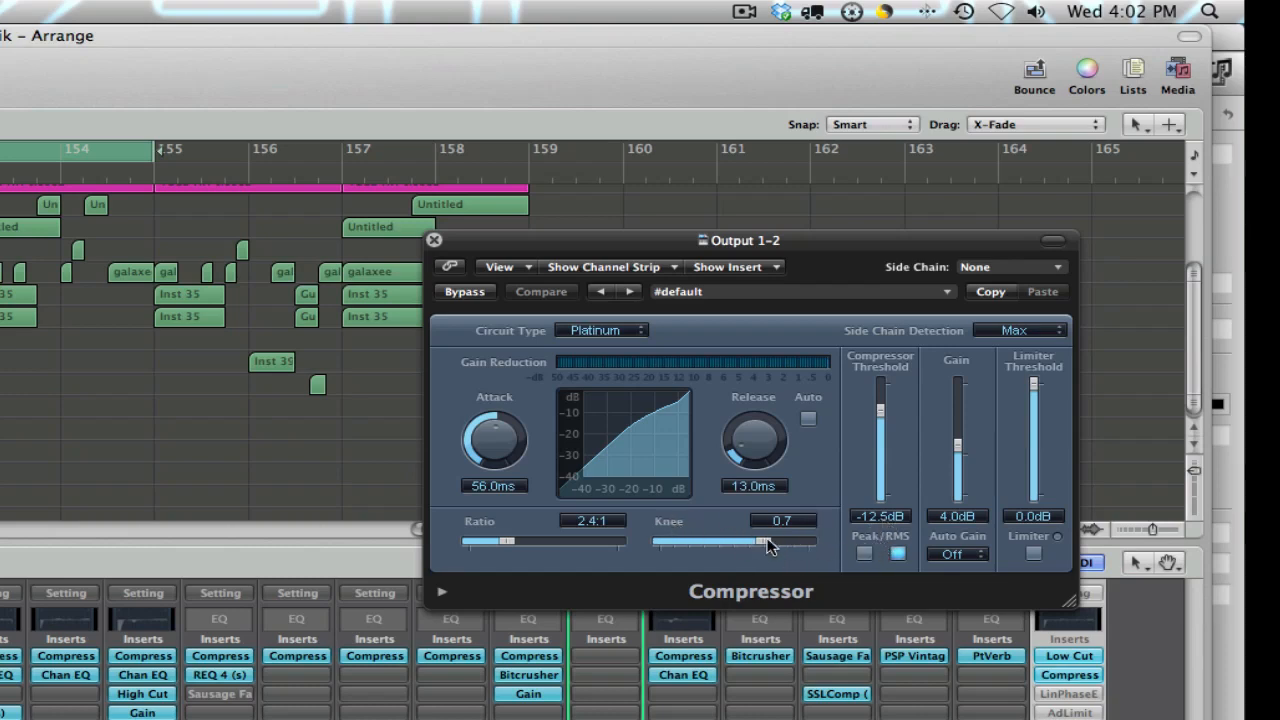
drag(729, 537, 546, 545)
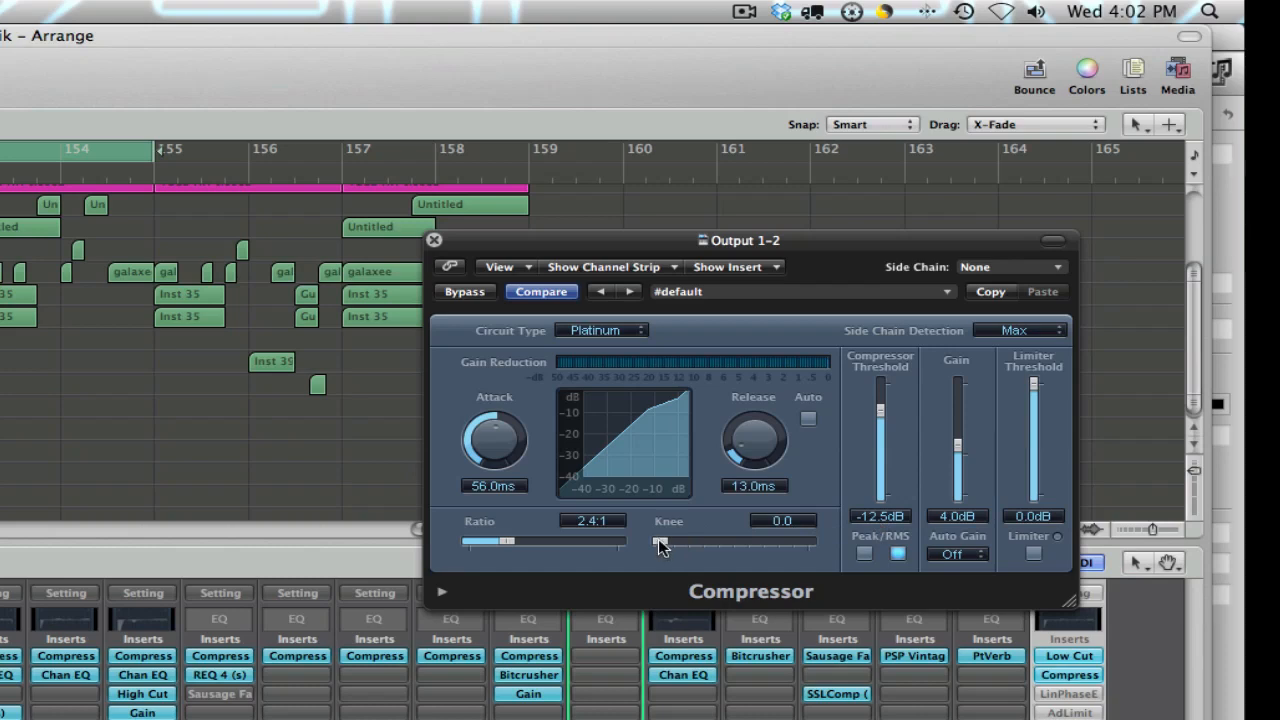
drag(660, 543, 810, 542)
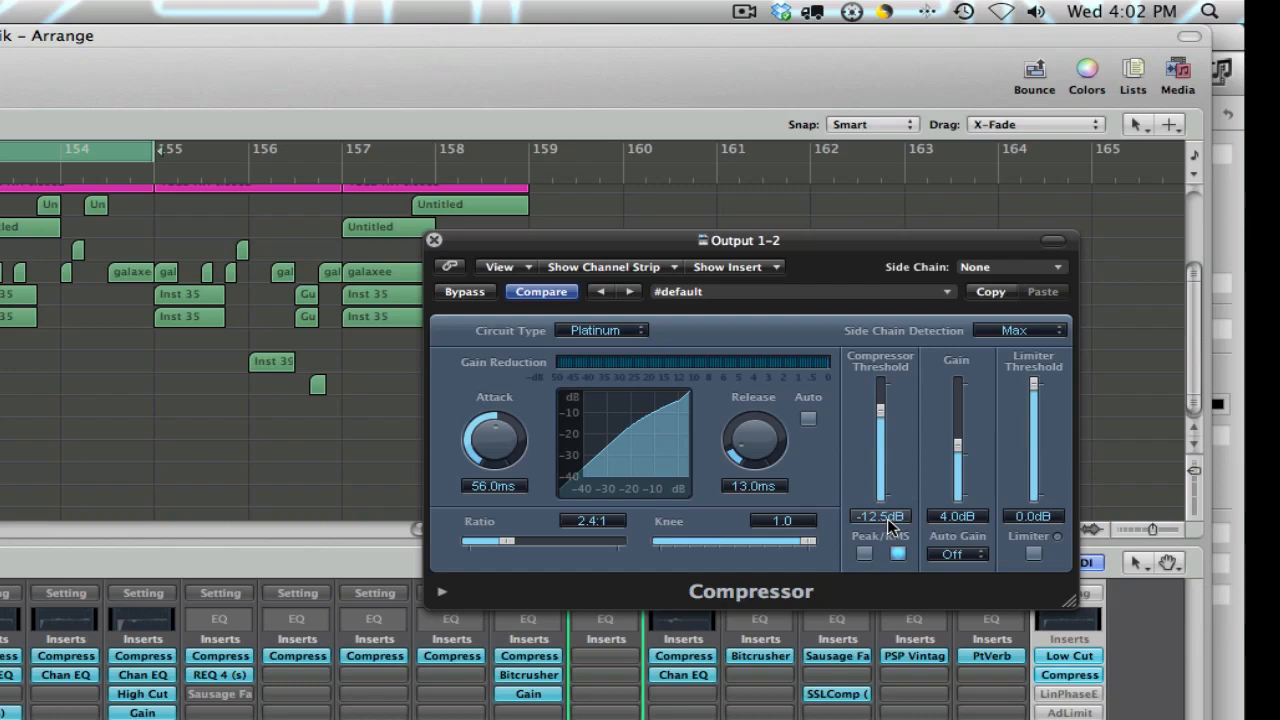
drag(808, 543, 789, 543)
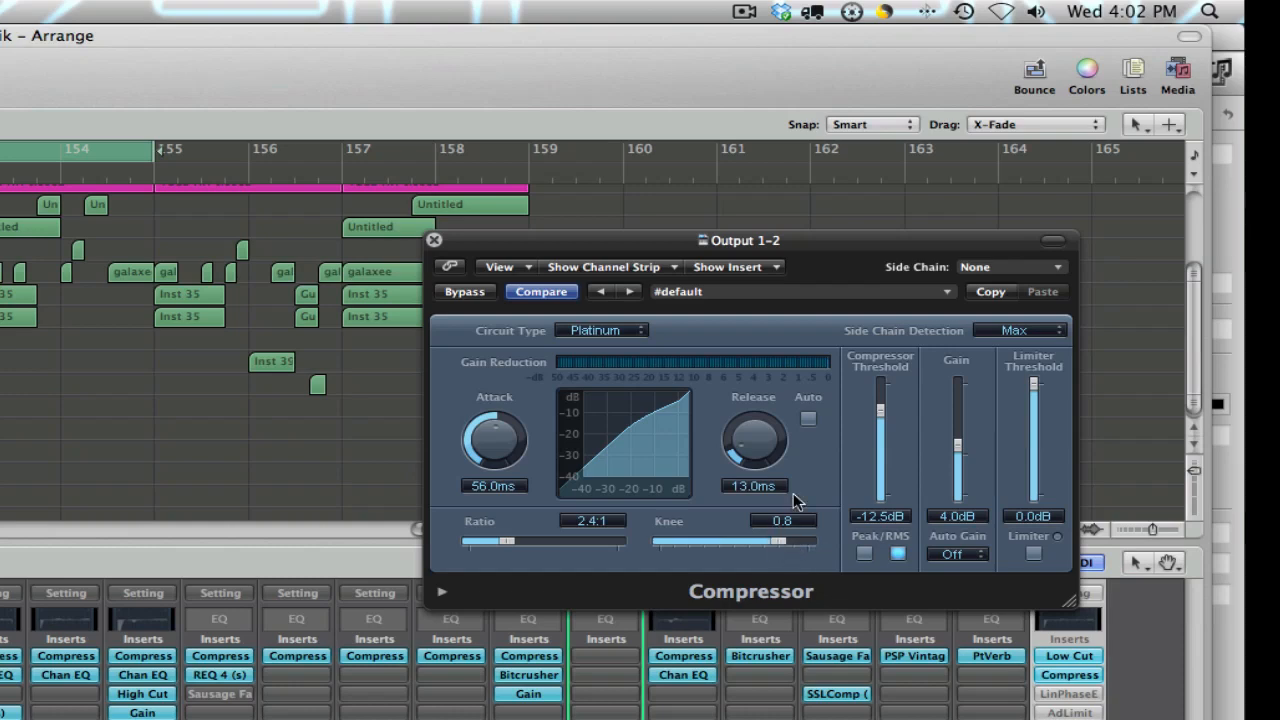
click(434, 240)
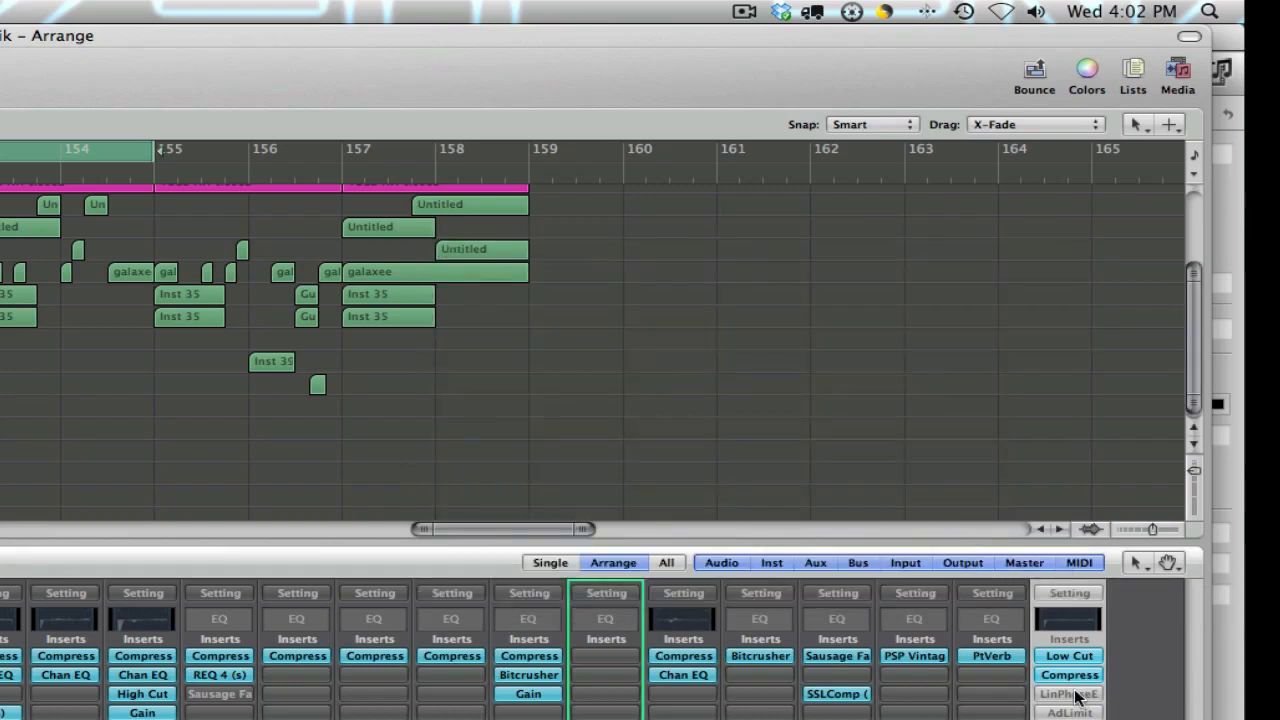
Take the Linear Phase EQ on Output 1-2 out of bypass and compare its 275 Hz band at 0.0 dB and +1.9 dB, ending at +1.9 dB.
drag(662, 284, 819, 188)
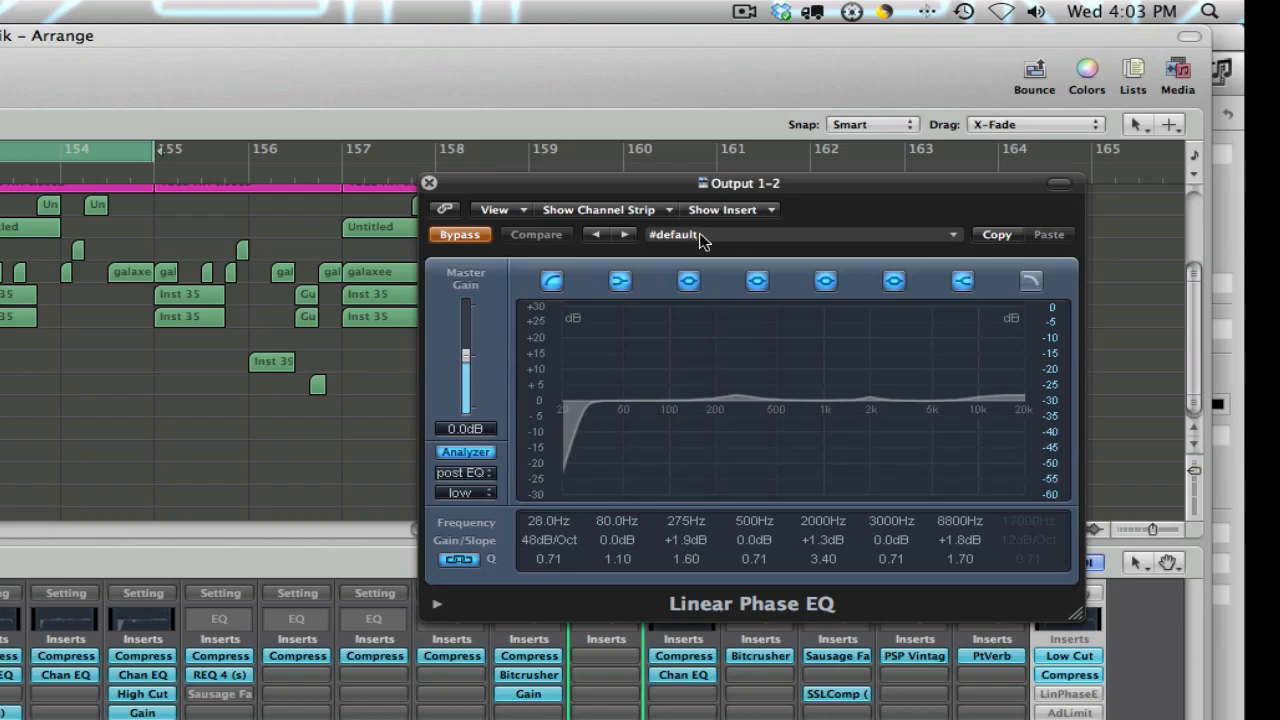
click(459, 238)
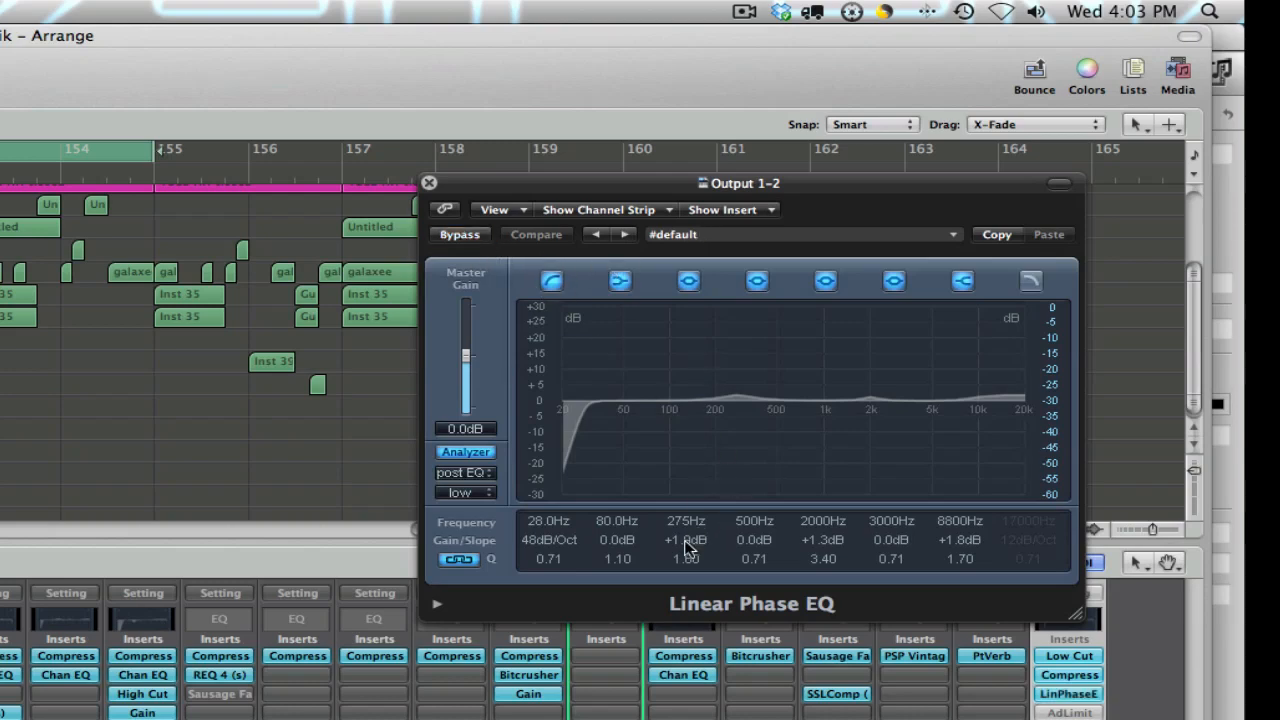
drag(687, 545, 685, 570)
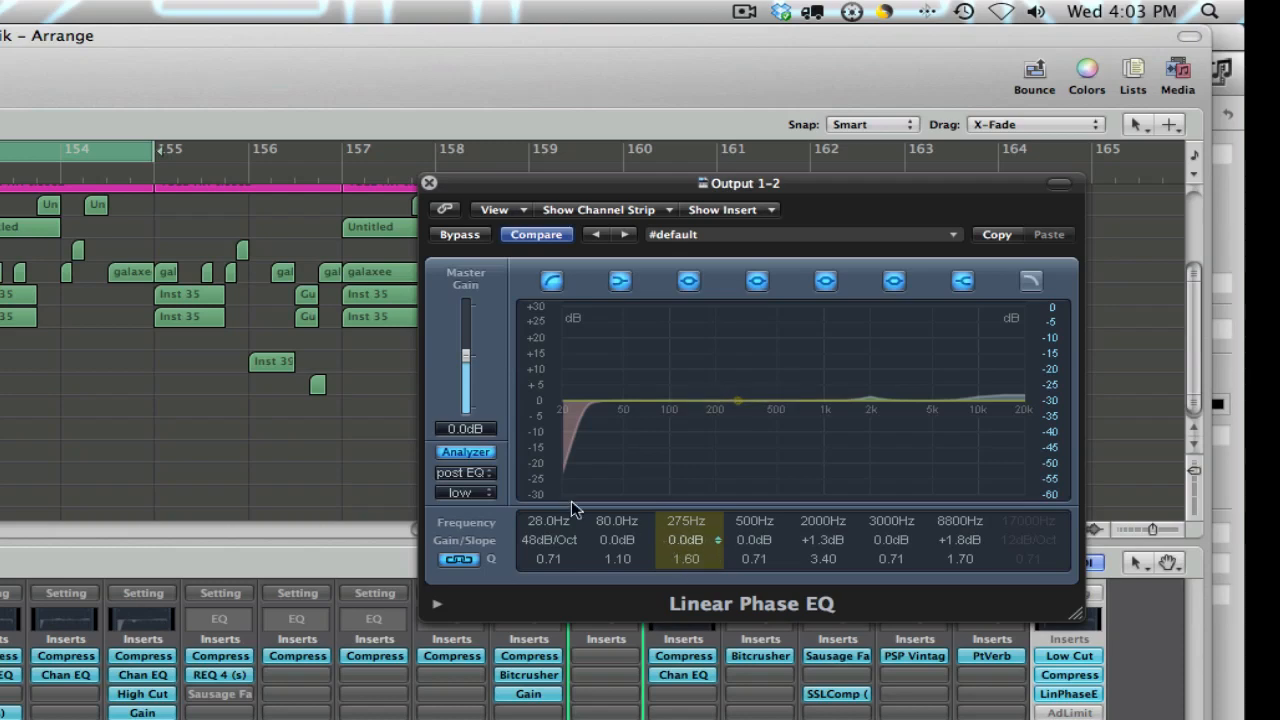
key(space)
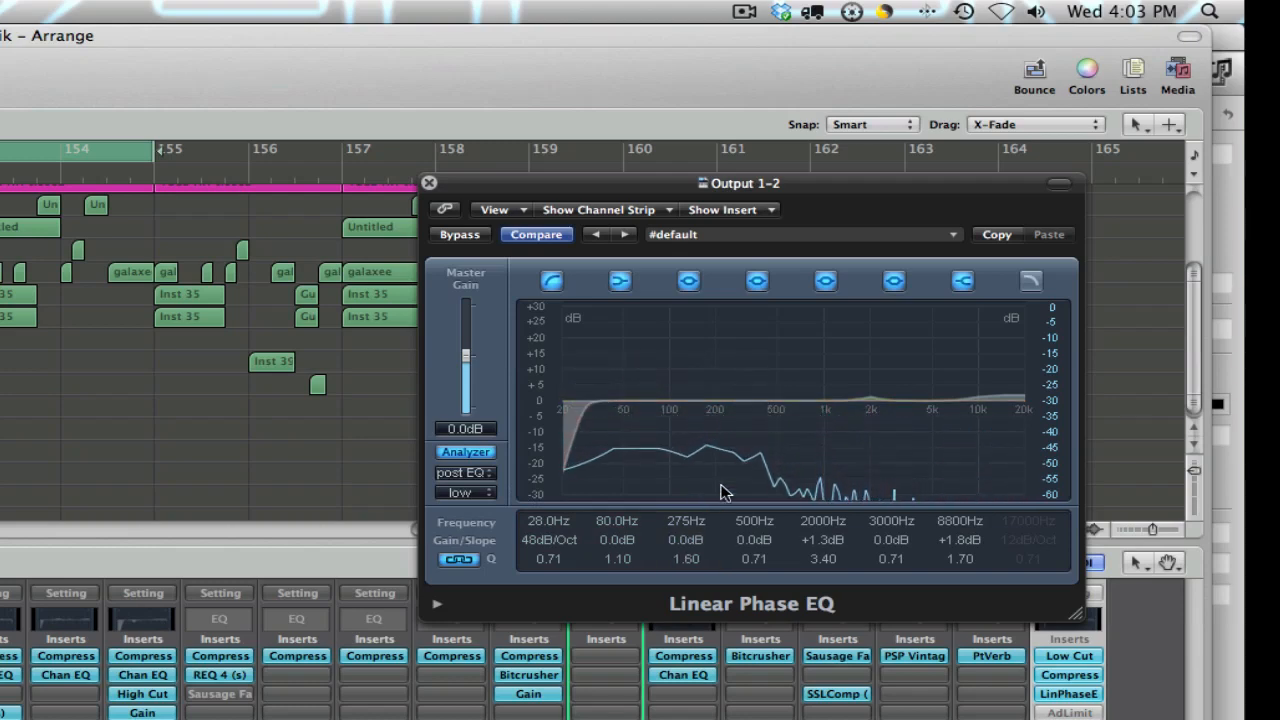
drag(693, 540, 697, 522)
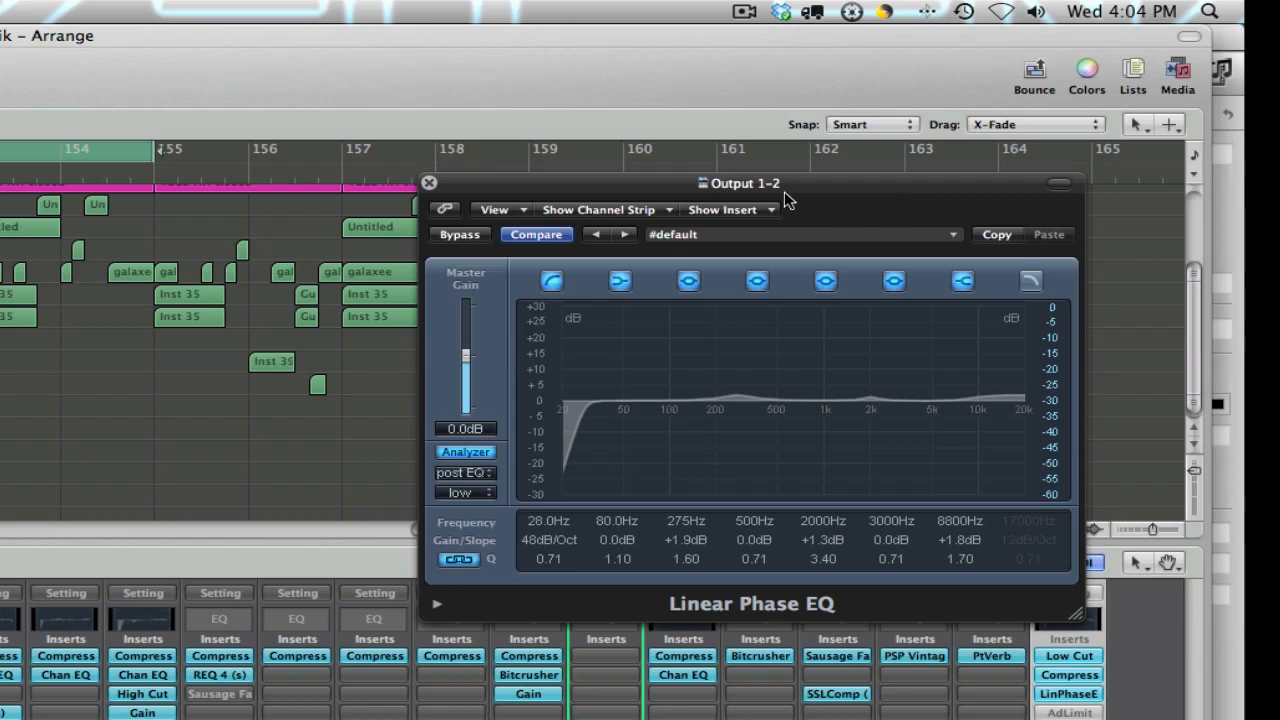
click(429, 183)
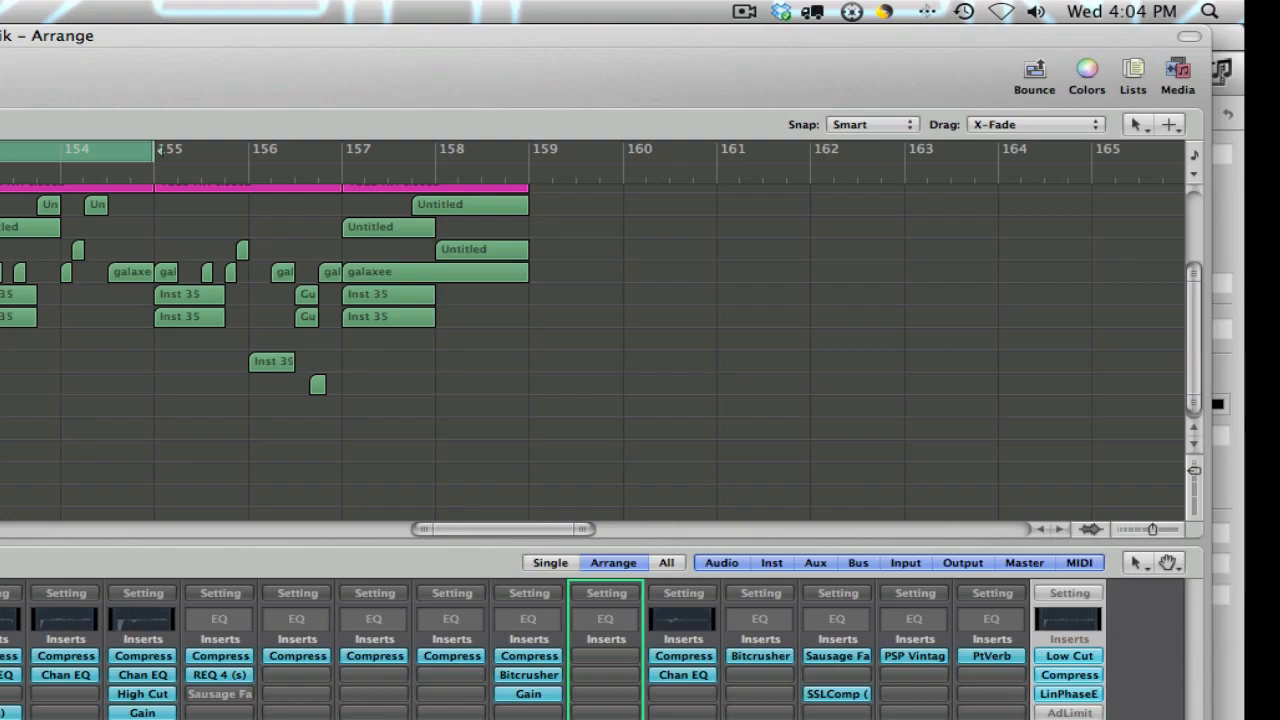
Activate the Adaptive Limiter on Output 1-2 and close its plug-in window.
double_click(1069, 714)
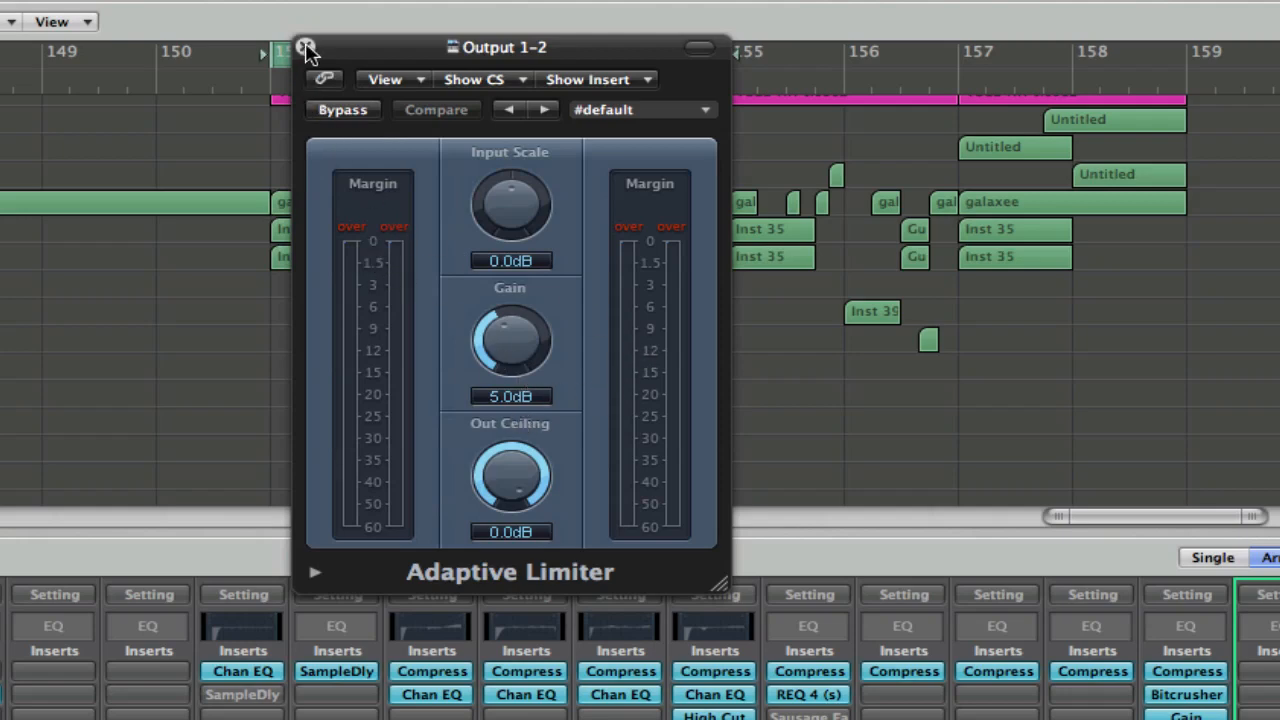
drag(373, 47, 1242, 252)
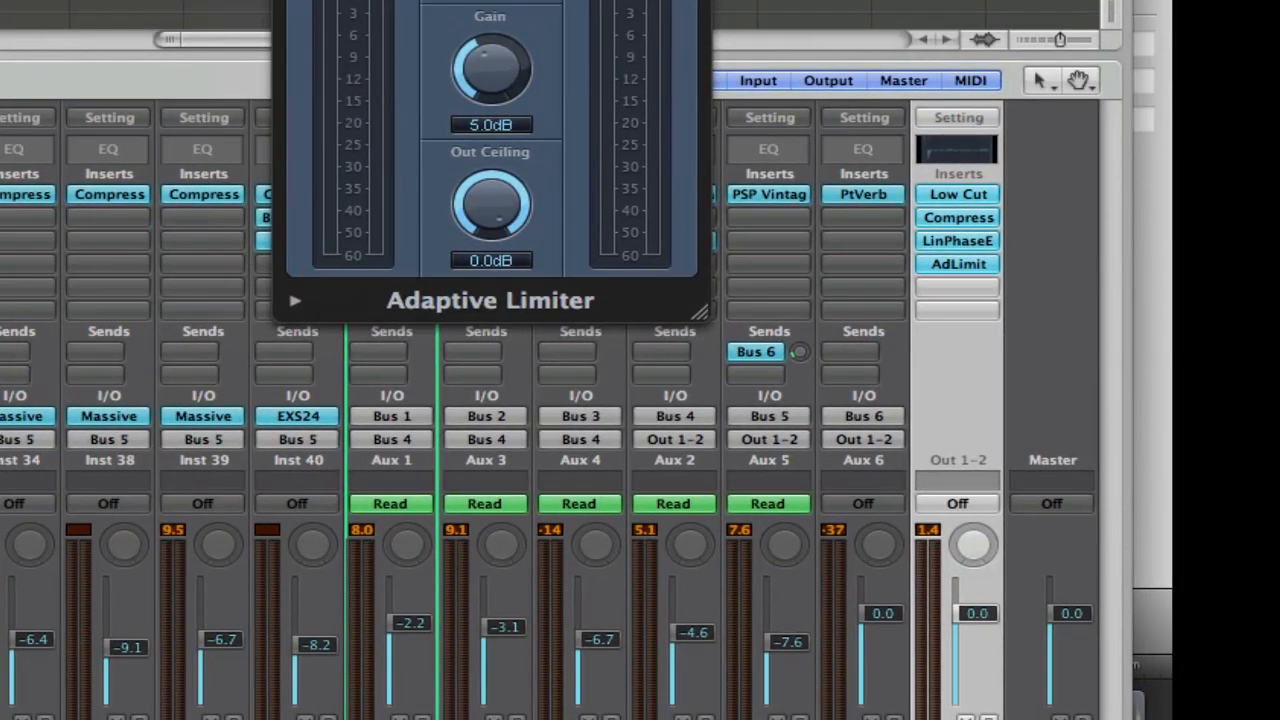
key(super+w)
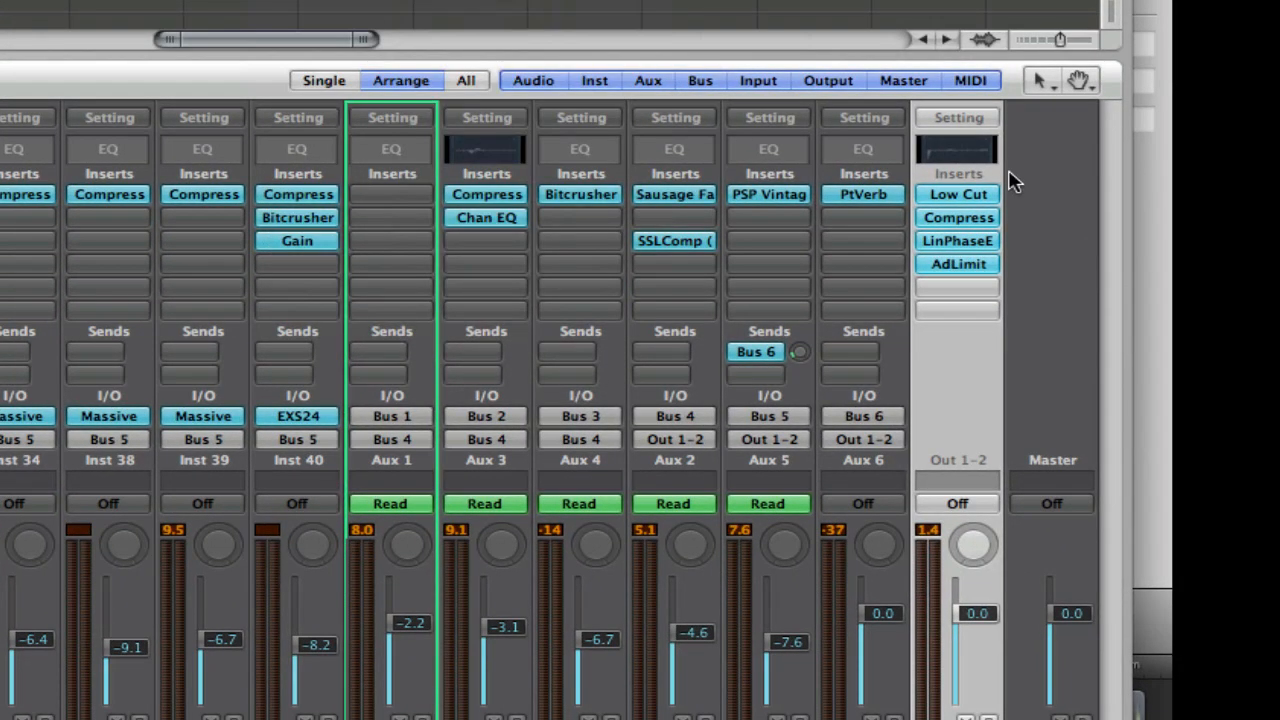
Compare the playing mix with the Low Cut, Compressor, Linear Phase EQ and Adaptive Limiter on Out 1-2 all bypassed and all switched back on.
alt+click(958, 194)
alt+click(958, 217)
alt+click(958, 240)
alt+click(958, 264)
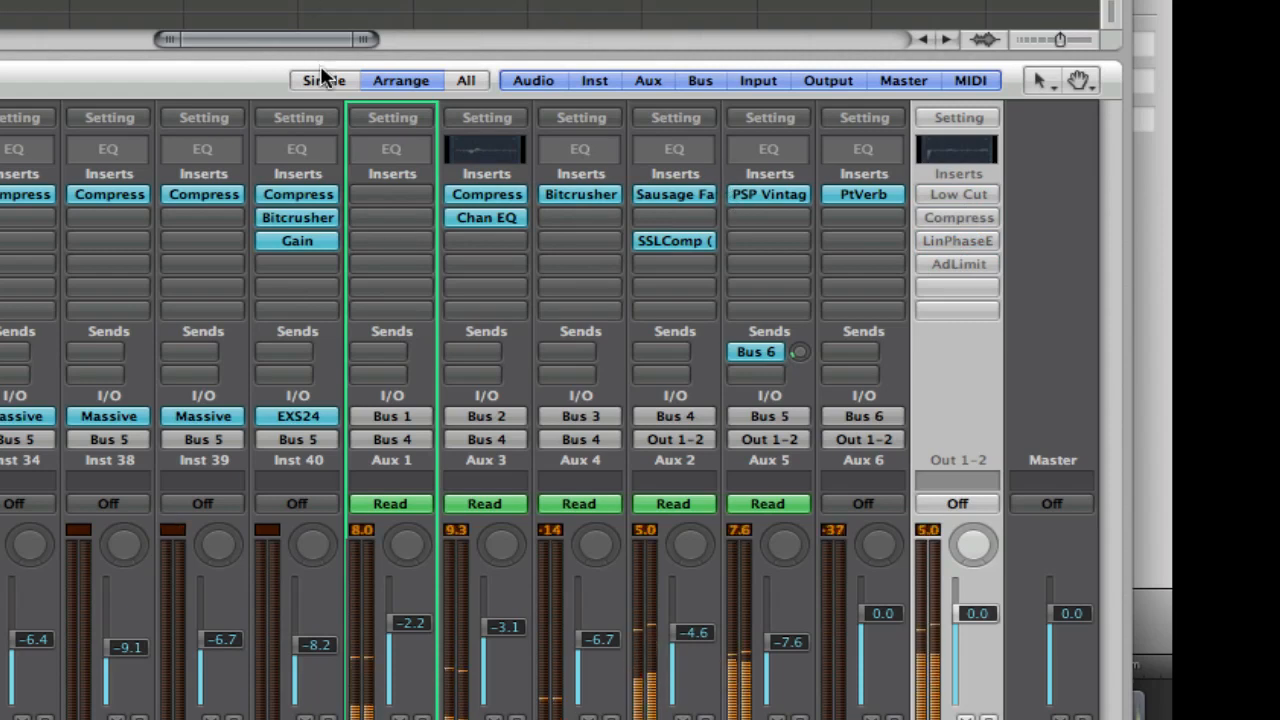
alt+click(965, 194)
alt+click(959, 217)
alt+click(958, 240)
alt+click(958, 264)
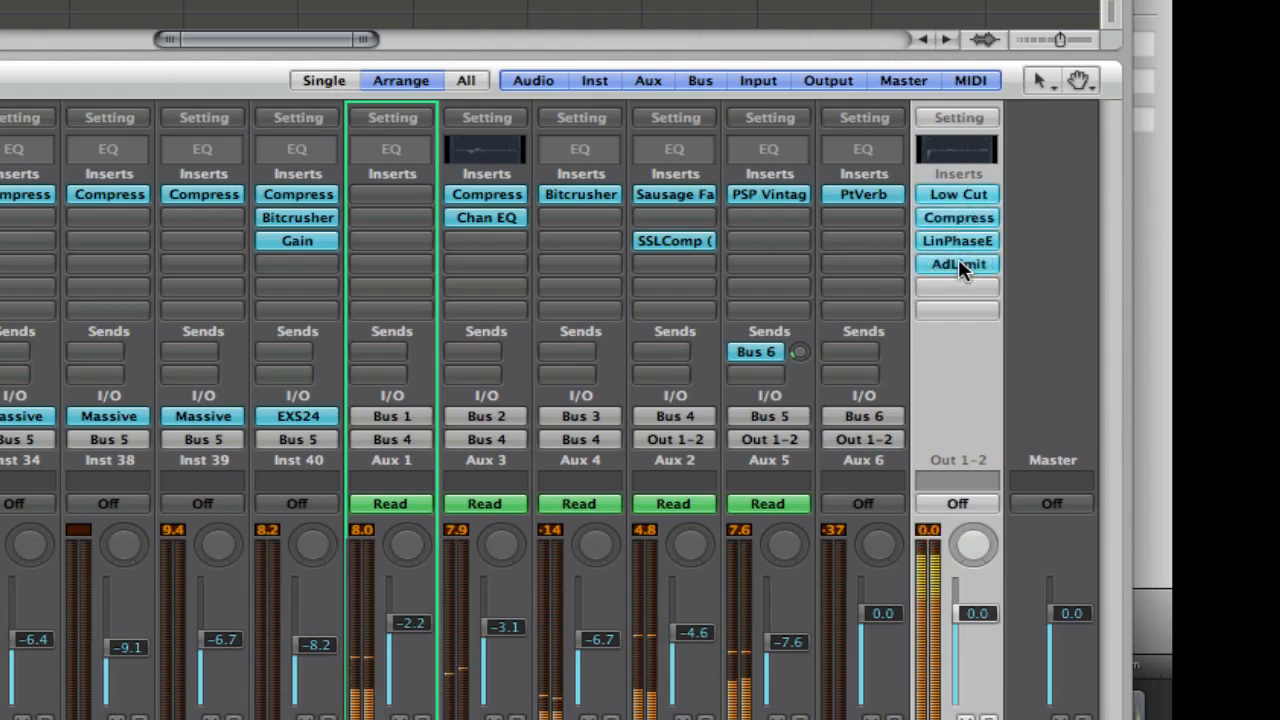